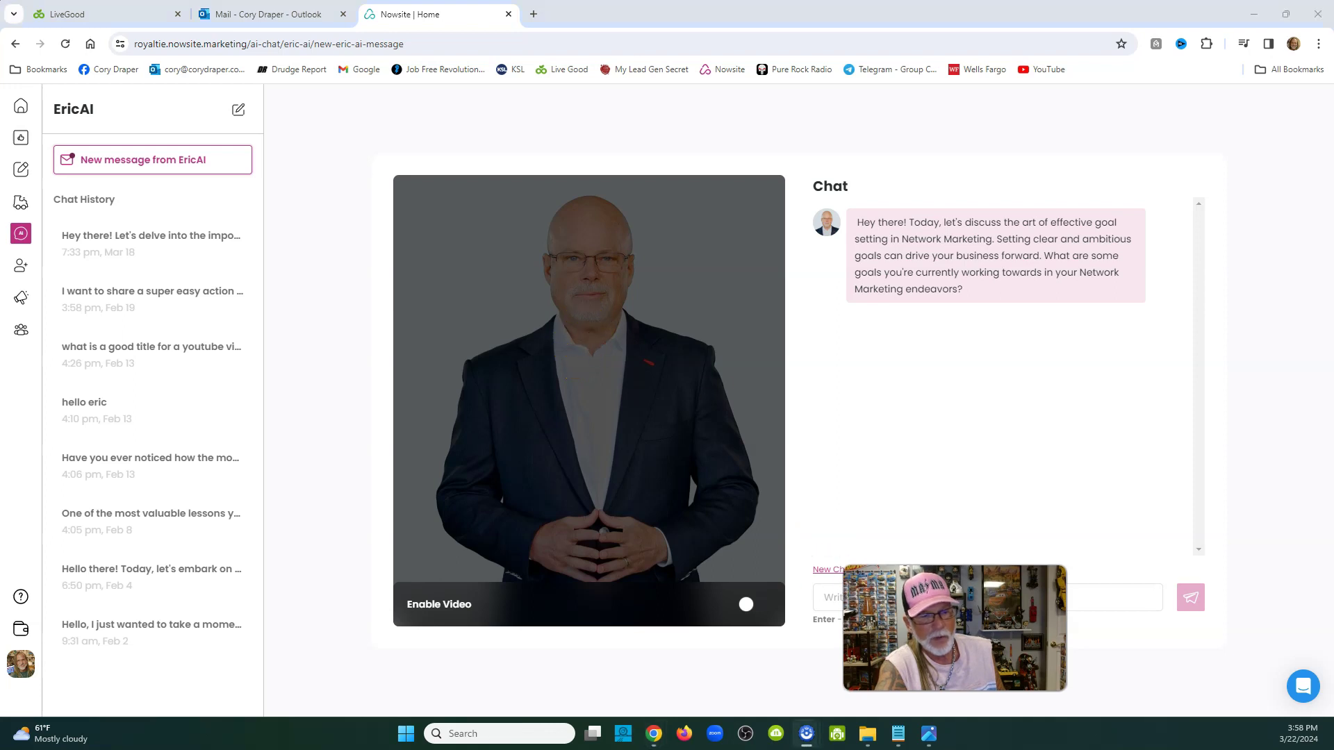
left_click(916, 595)
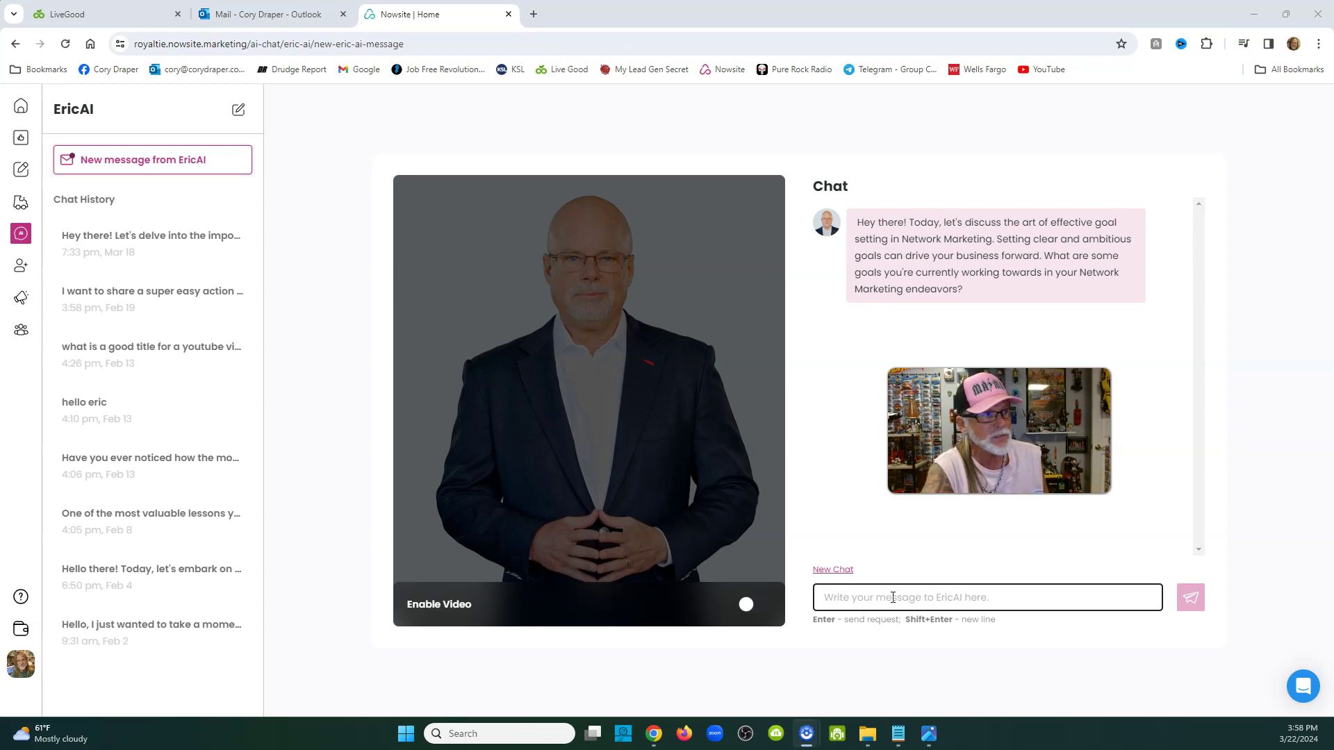
left_click(580, 347)
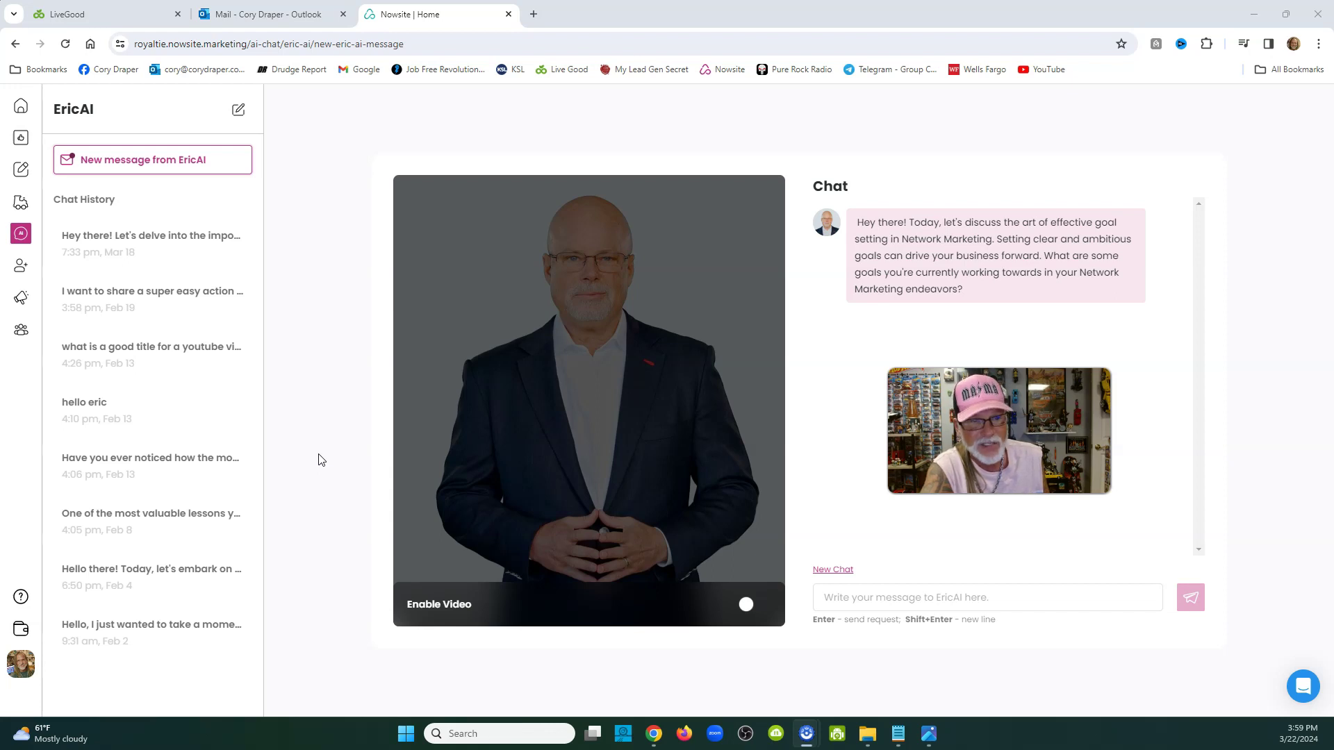
Open the home dashboard and review its social media steps, expert help options and daily checklist
left_click(17, 108)
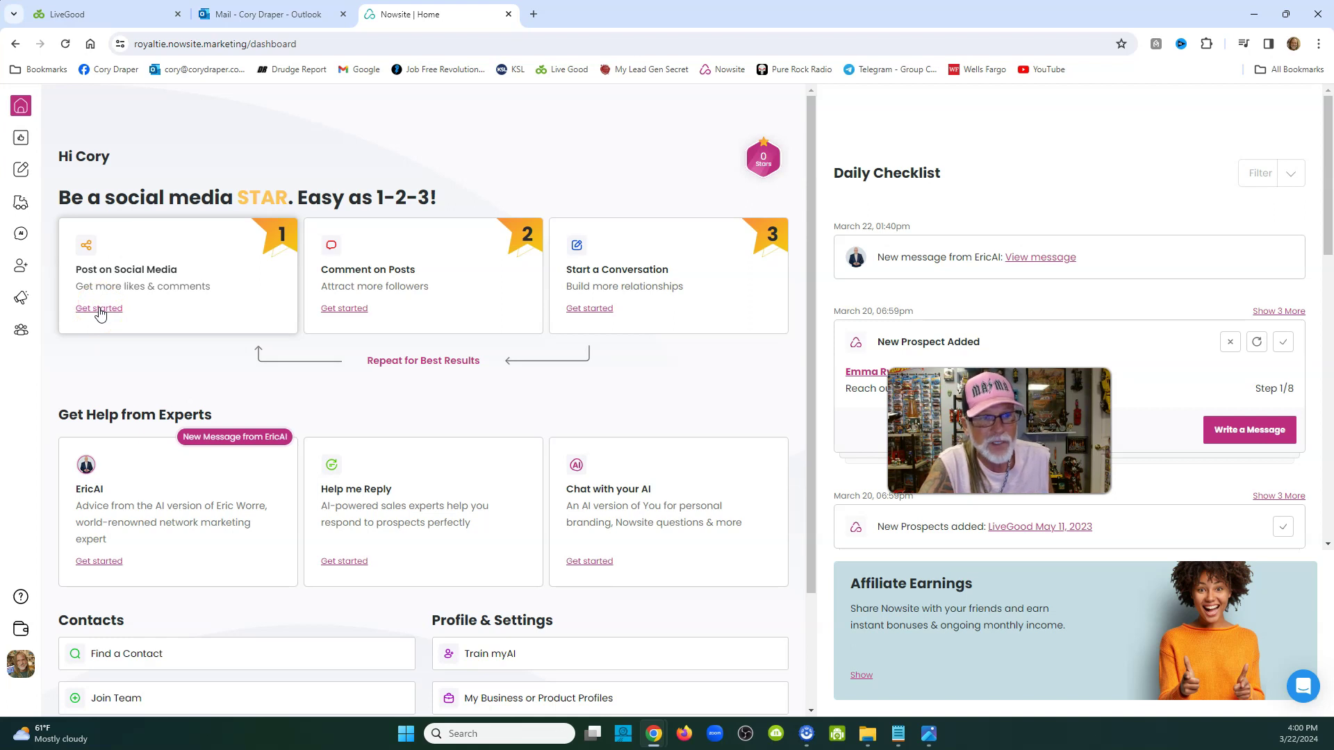
left_click(135, 276)
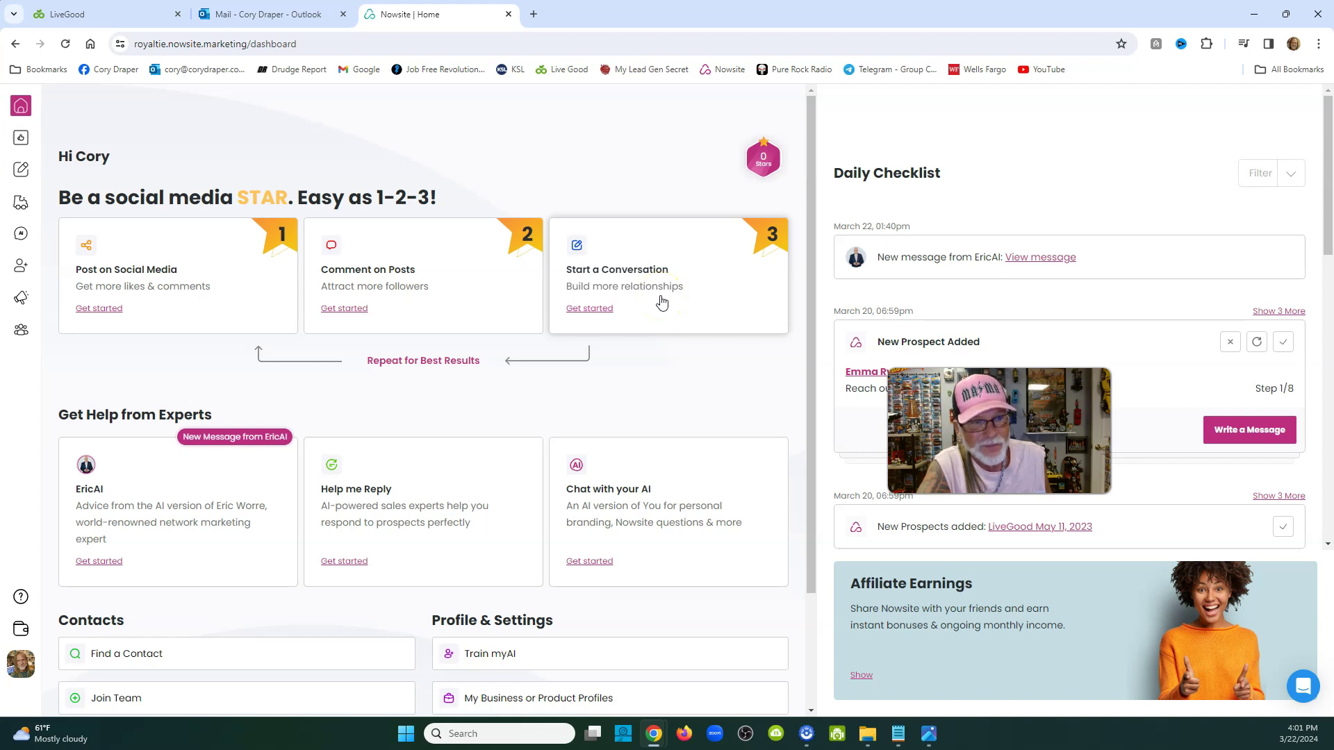
scroll(660, 299, "down", 2)
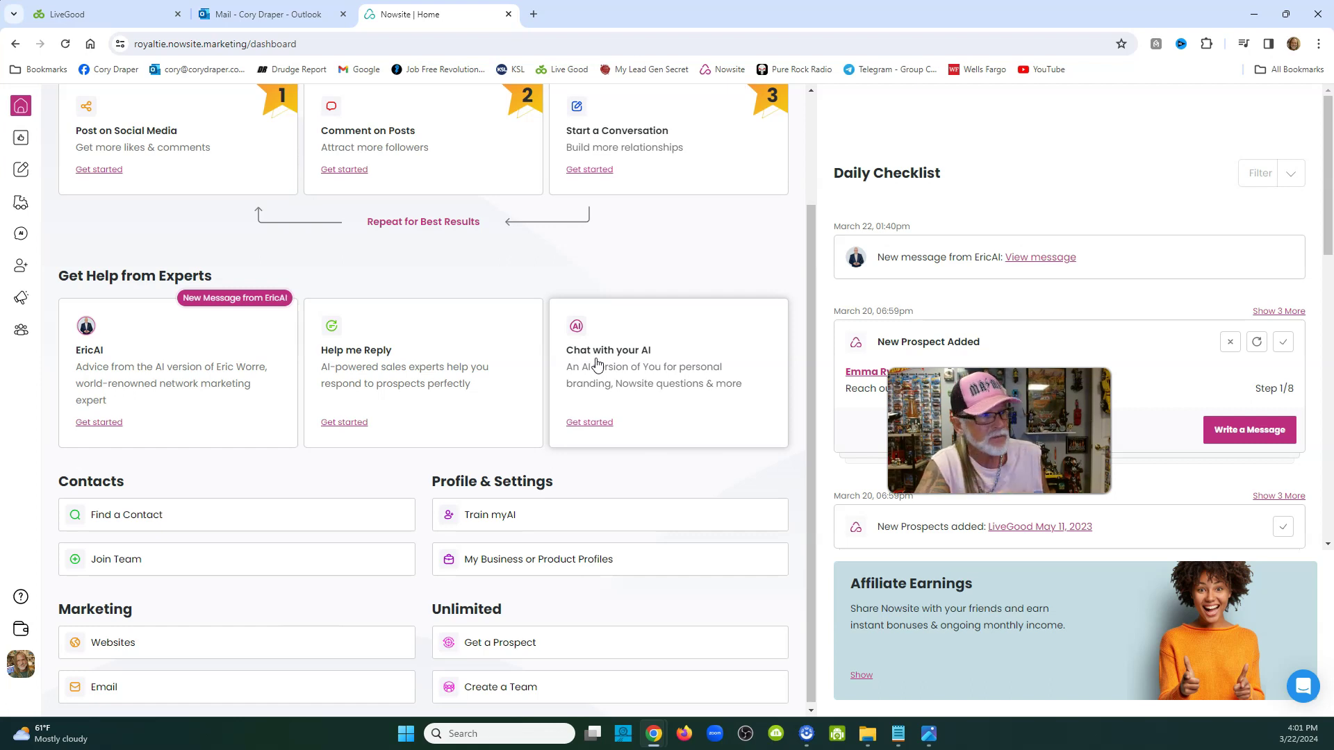
left_click(608, 354)
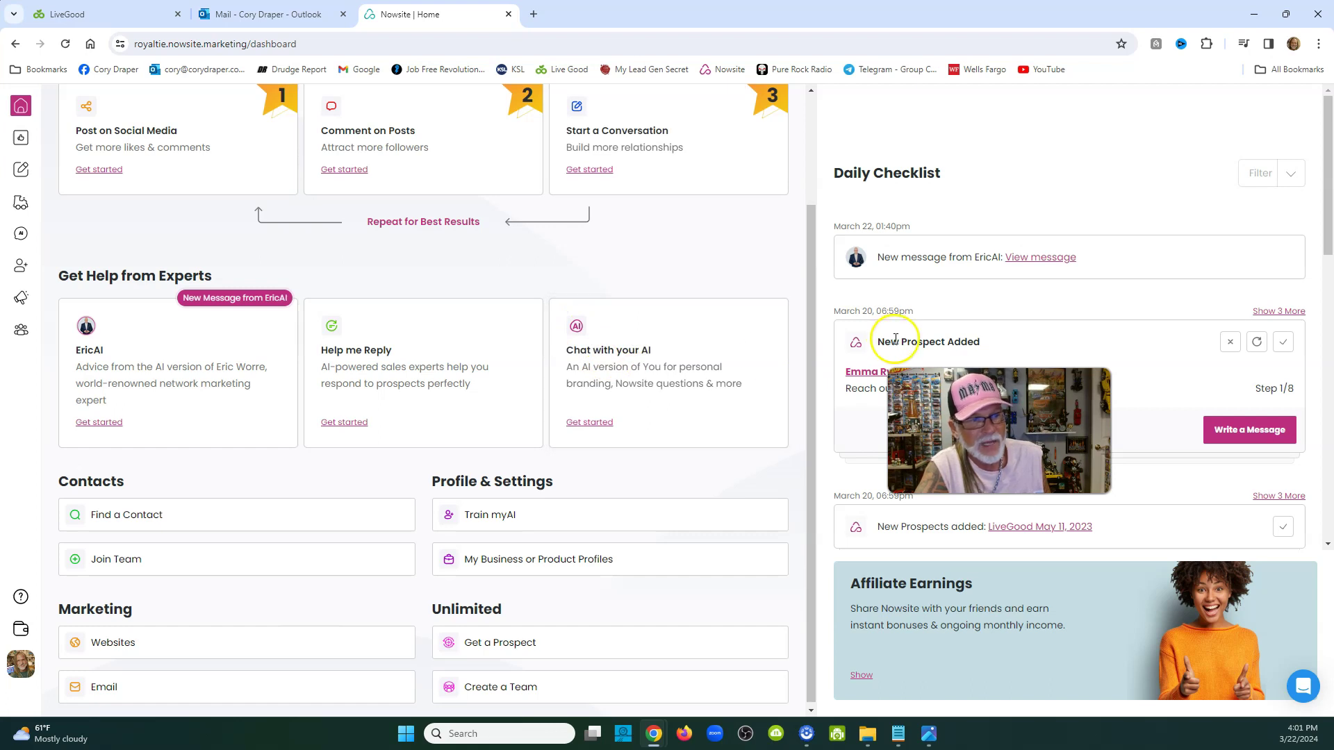
left_click(1003, 346)
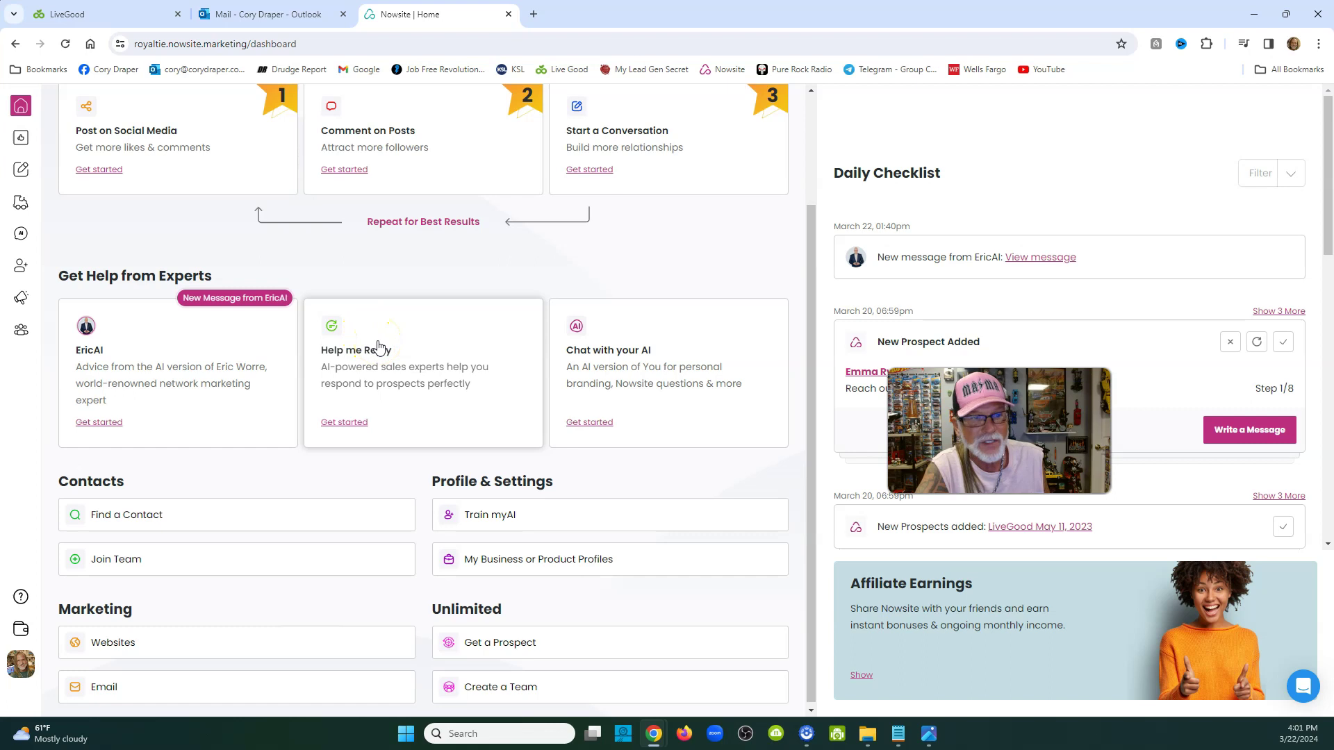
scroll(411, 310, "down", 1)
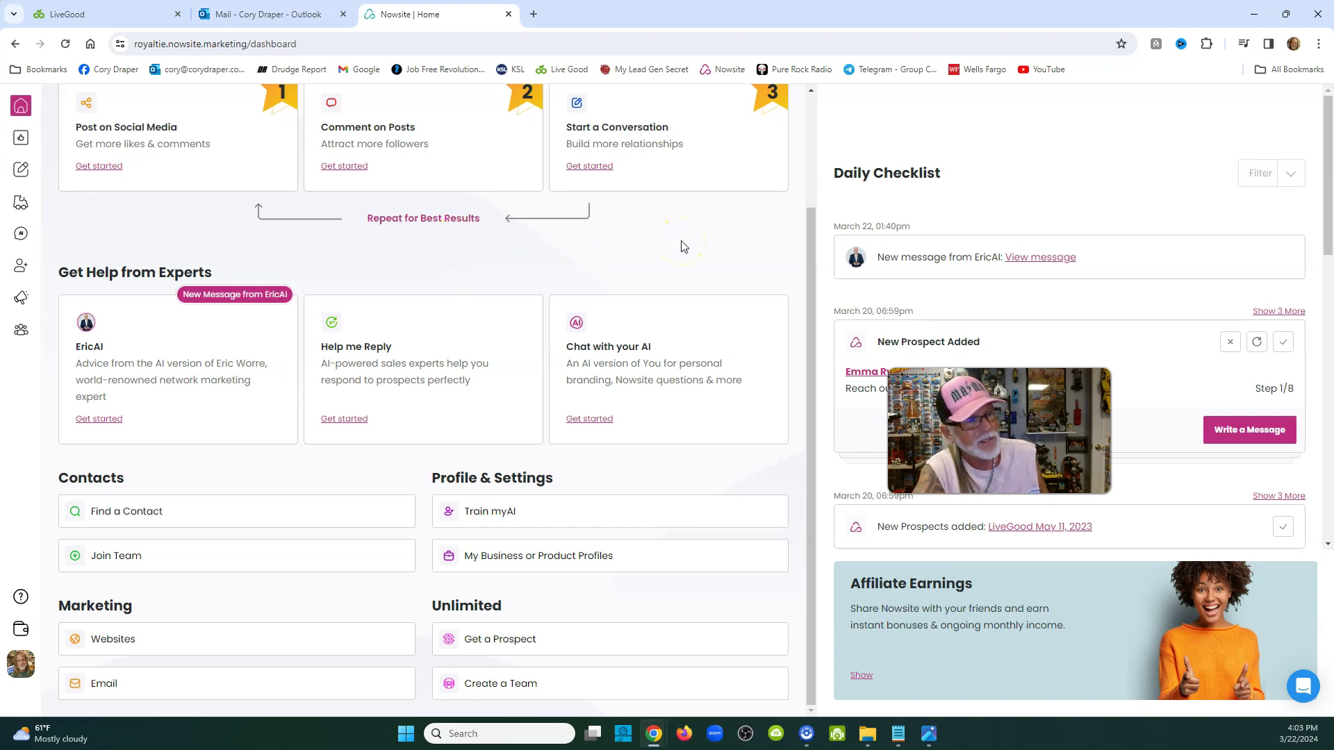
scroll(625, 396, "up", 1)
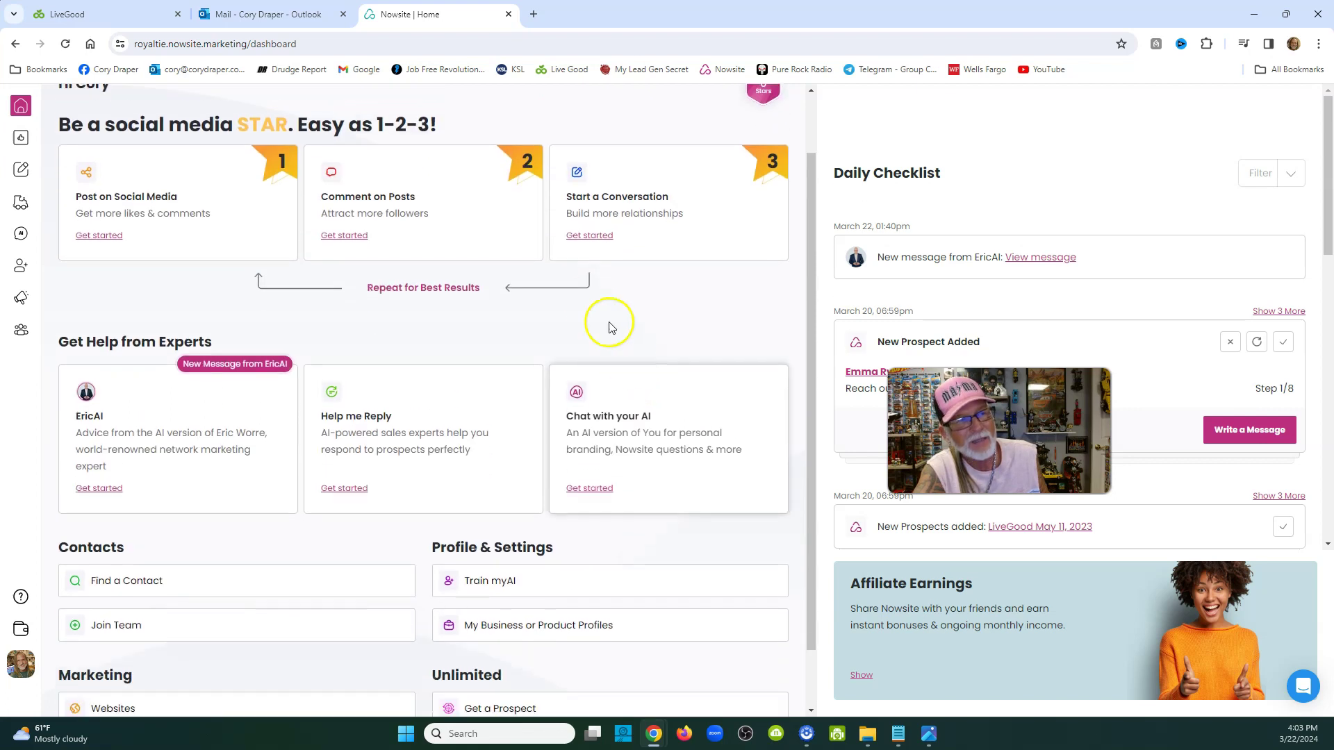
Open My Prospects and get a new prospect using the existing Australia and "health, fitness" targeting
mouse_move(24, 242)
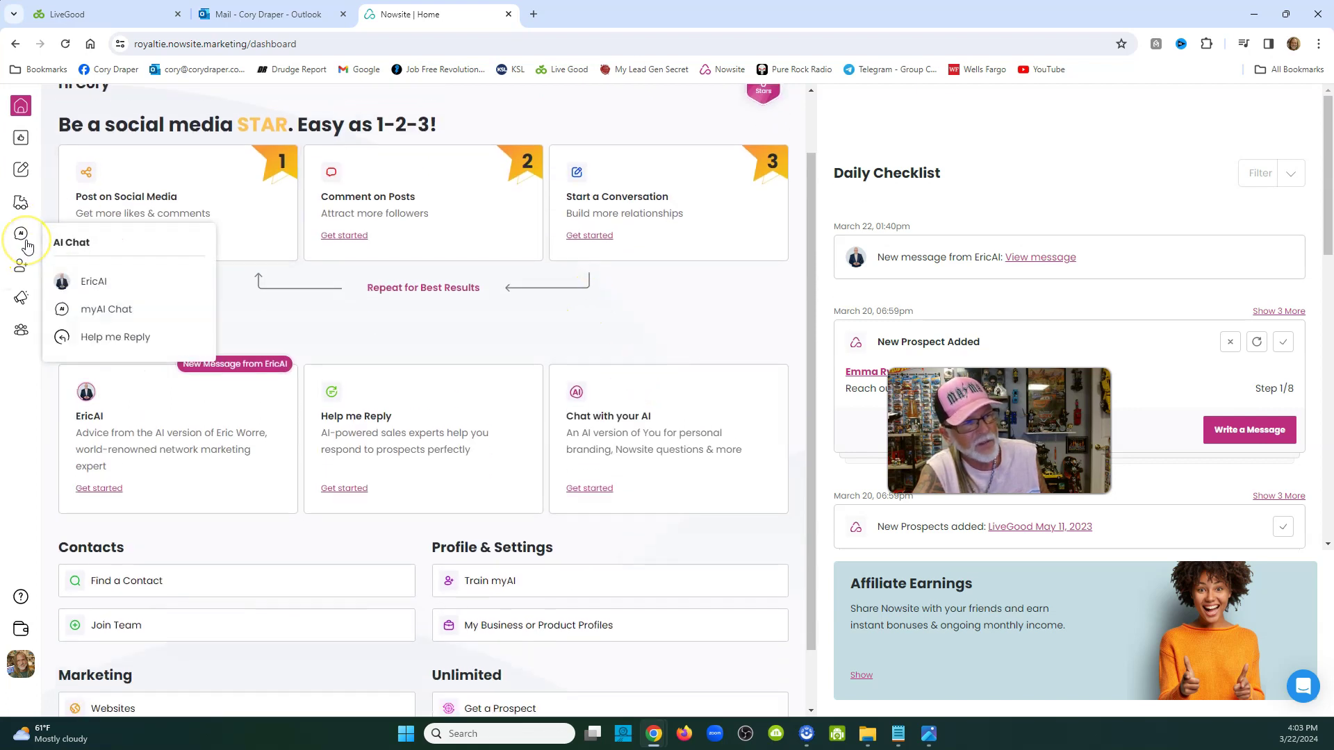
mouse_move(21, 270)
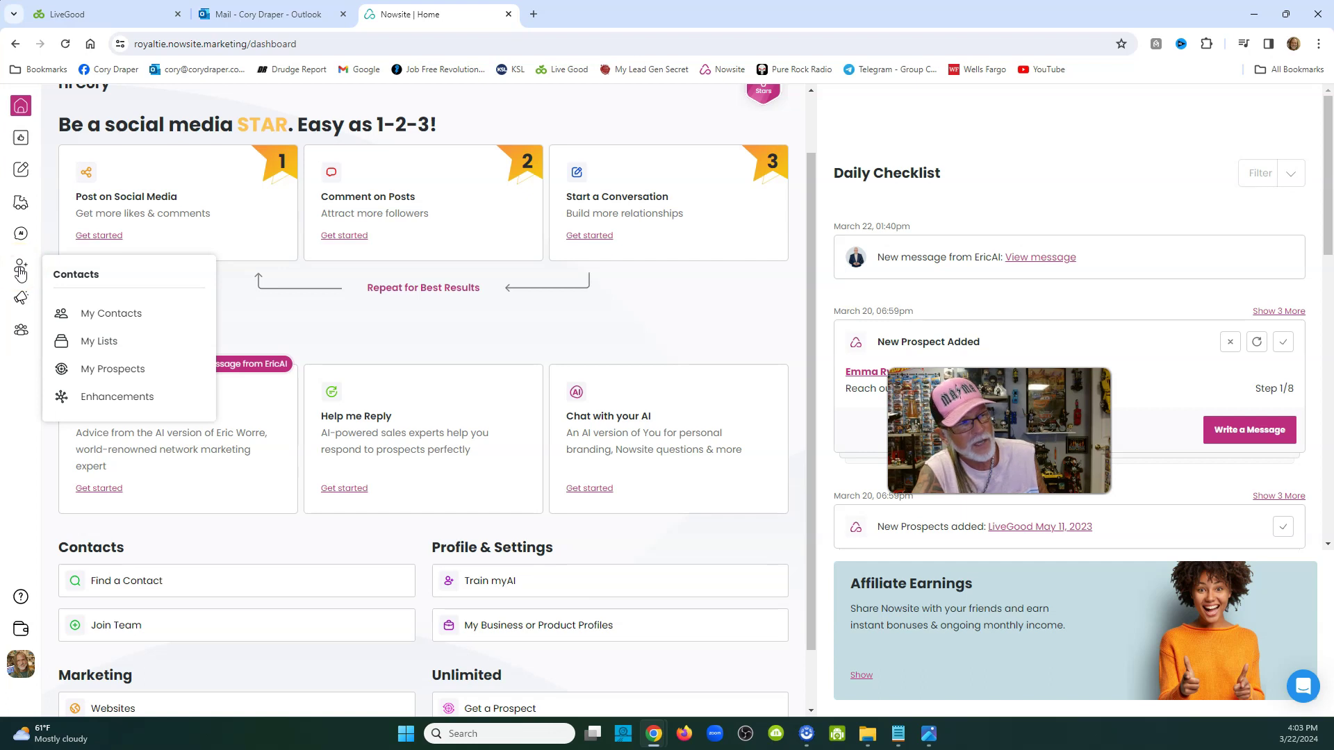
left_click(20, 271)
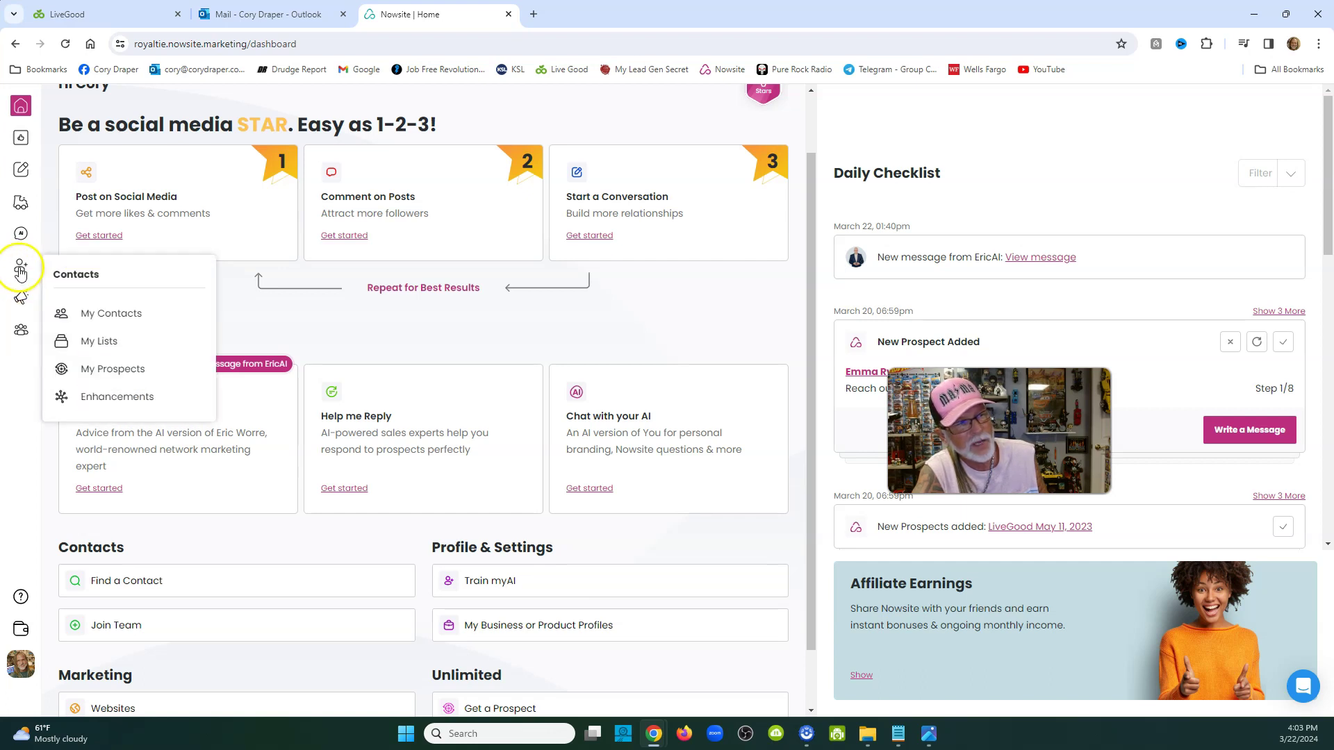
left_click(102, 369)
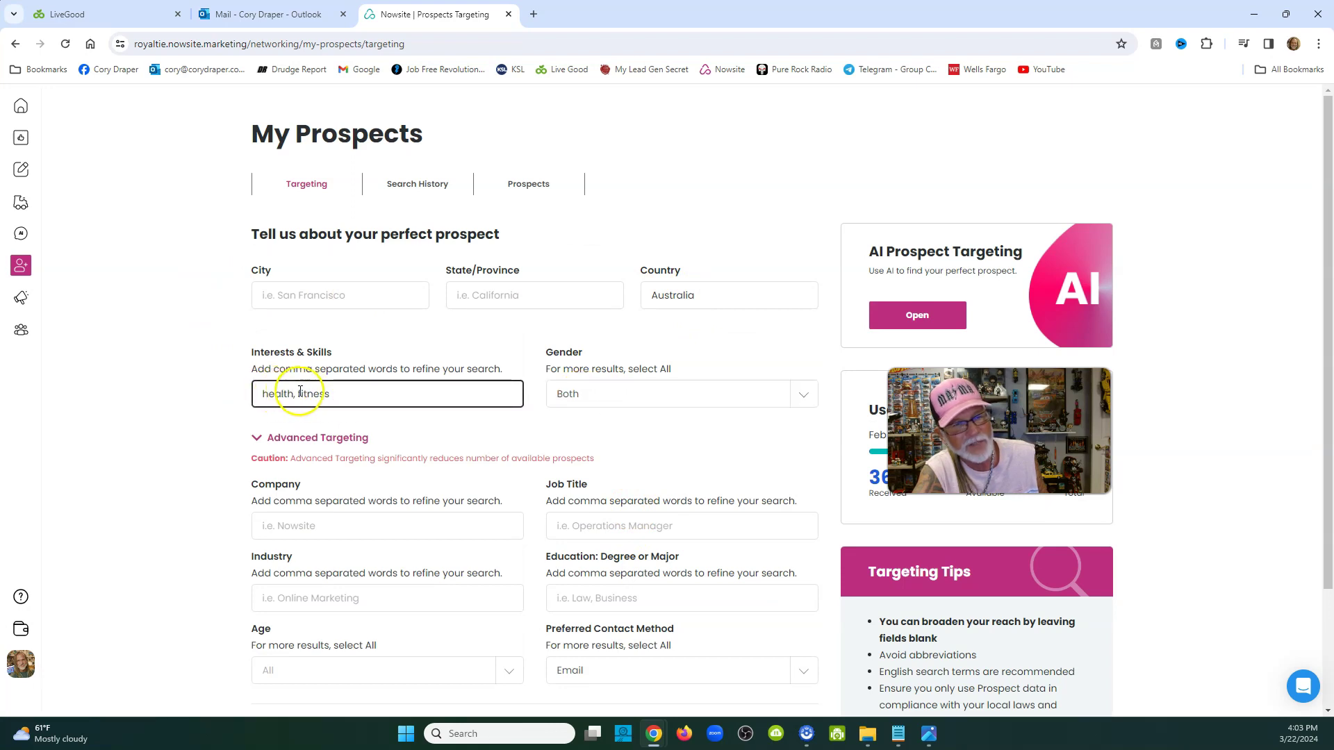
scroll(300, 392, "down", 3)
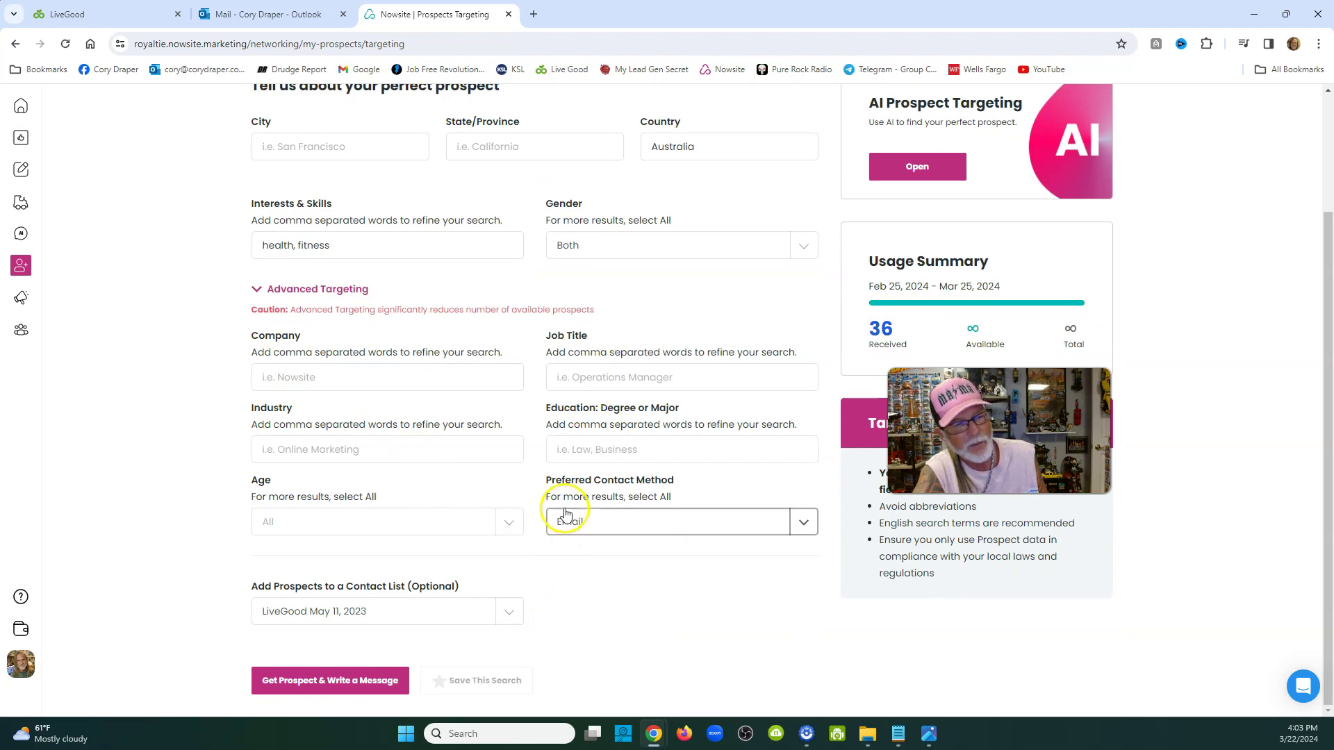
left_click(341, 680)
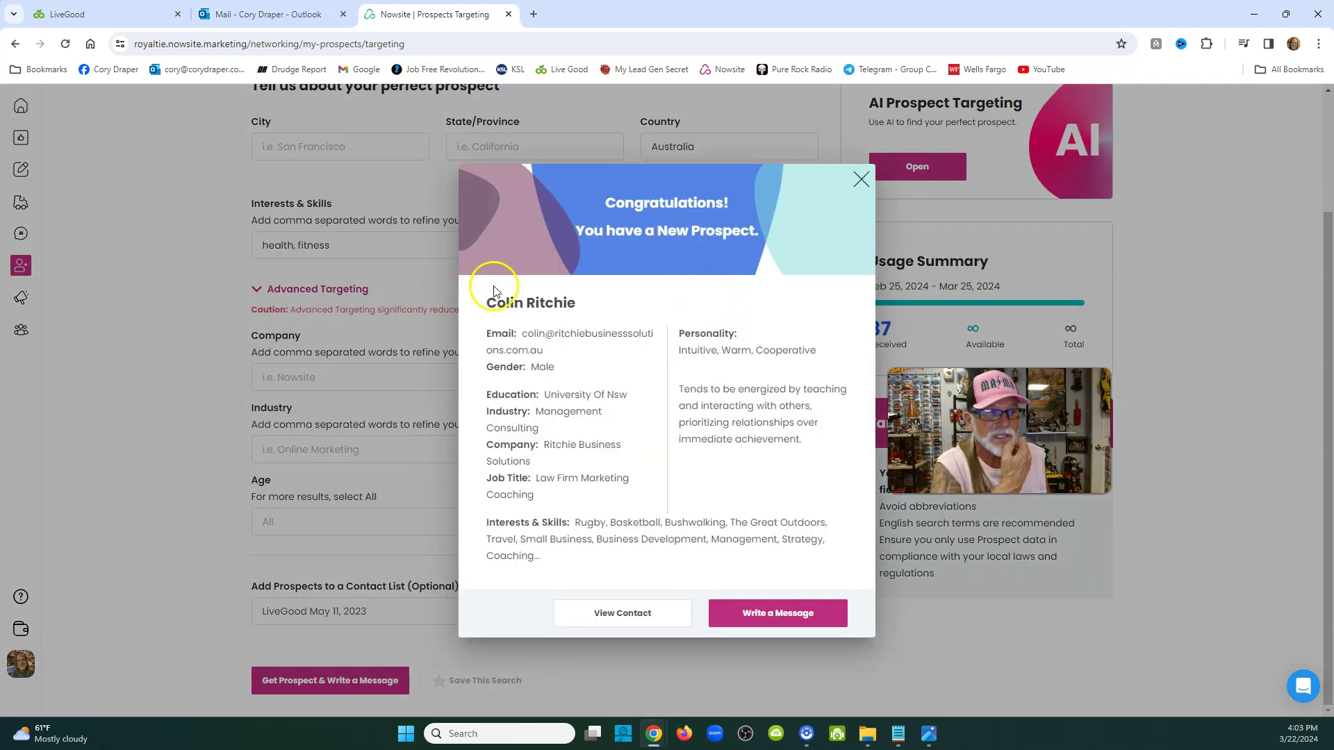
Get two more prospects with the same Australia targeting, closing each prospect summary
left_click(569, 670)
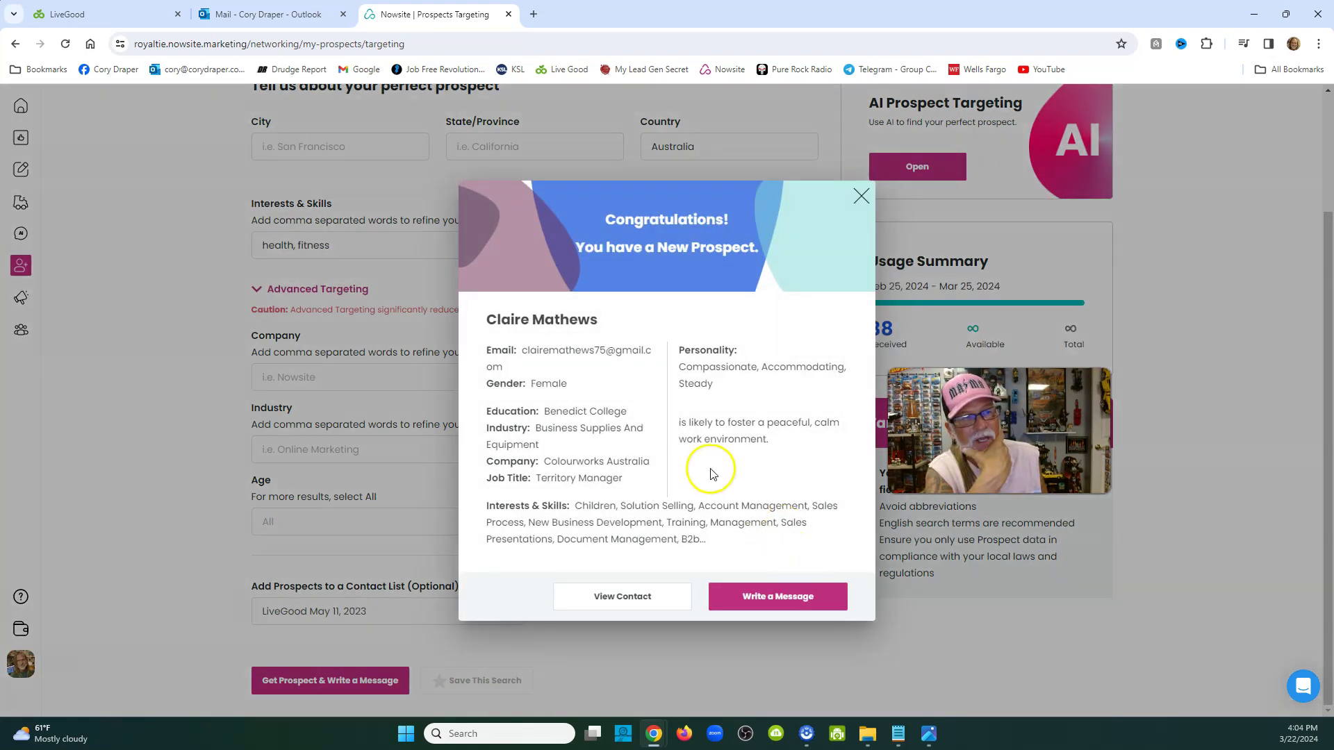
left_click(596, 664)
left_click(347, 680)
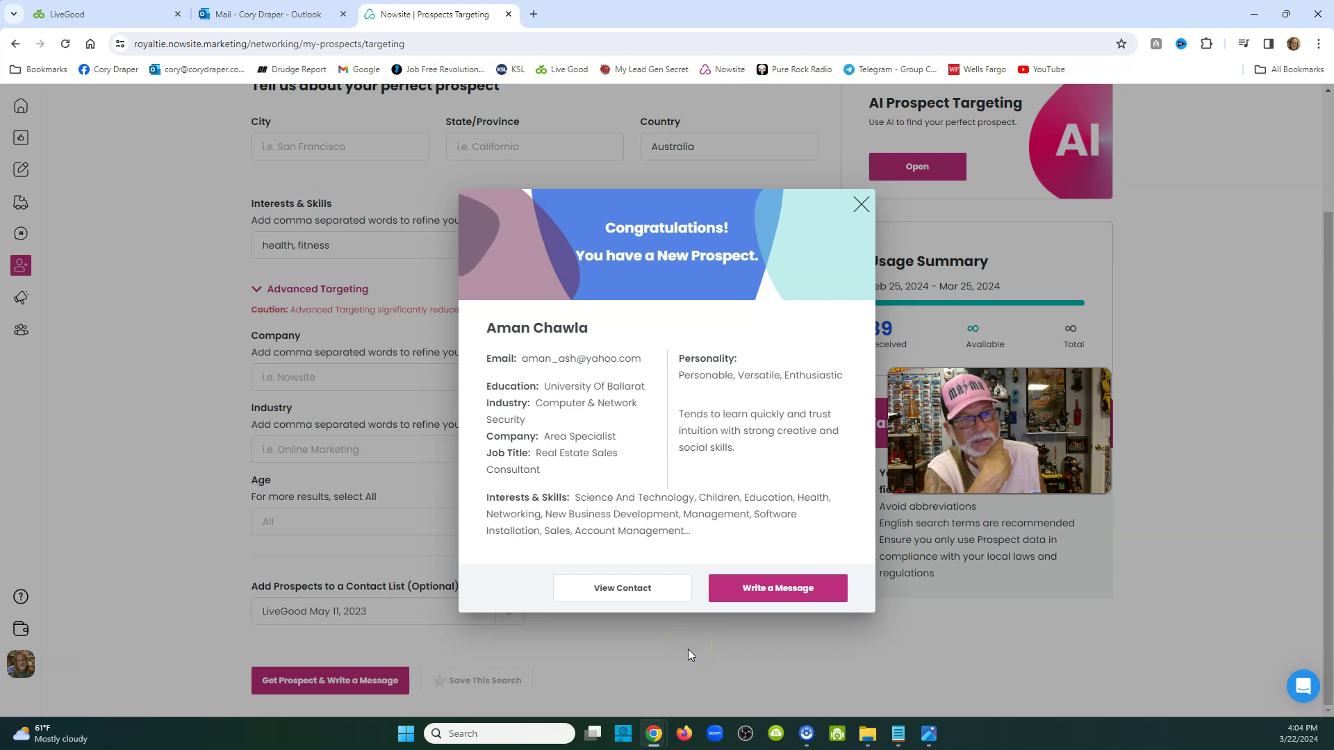
left_click(643, 631)
Change the prospect targeting country to Malaysia
left_click(709, 153)
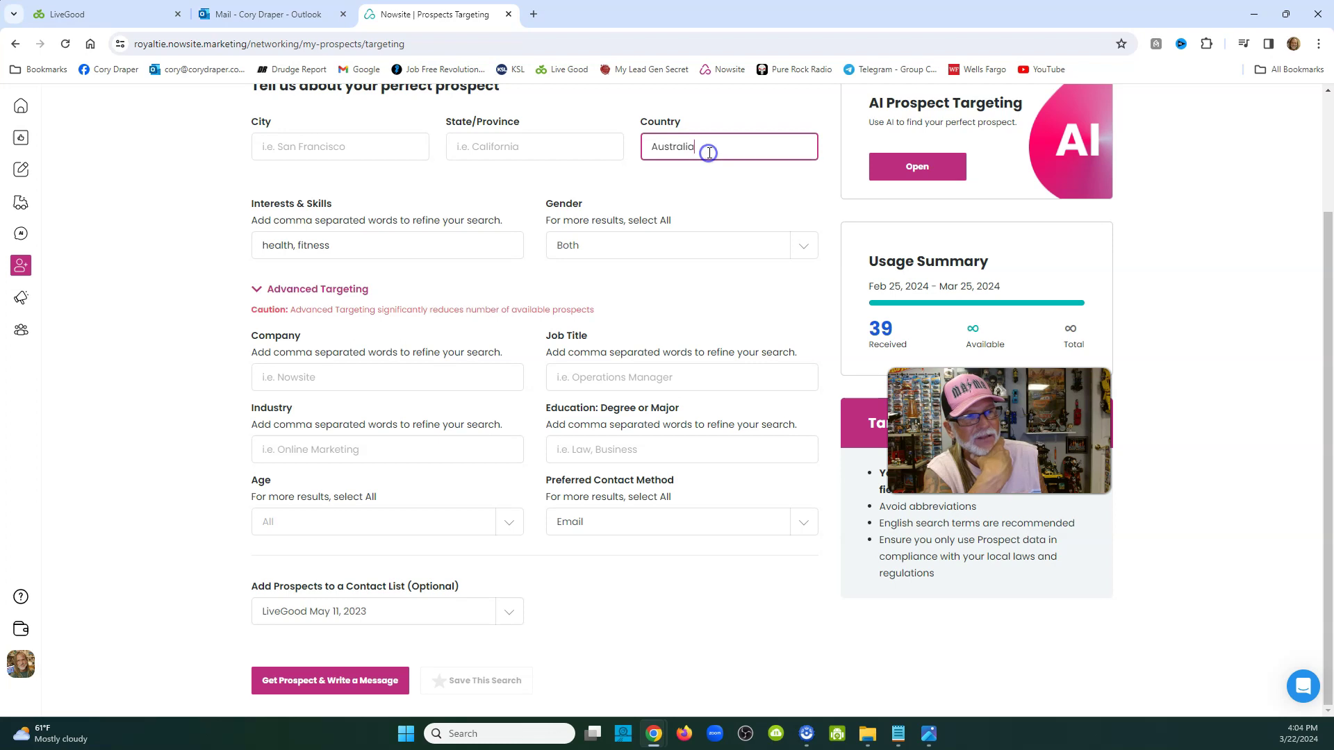
key("BackSpace")
key("BackSpace")
key("BackSpace")
key("BackSpace")
key("BackSpace")
key("BackSpace")
key("BackSpace")
key("BackSpace")
key("BackSpace")
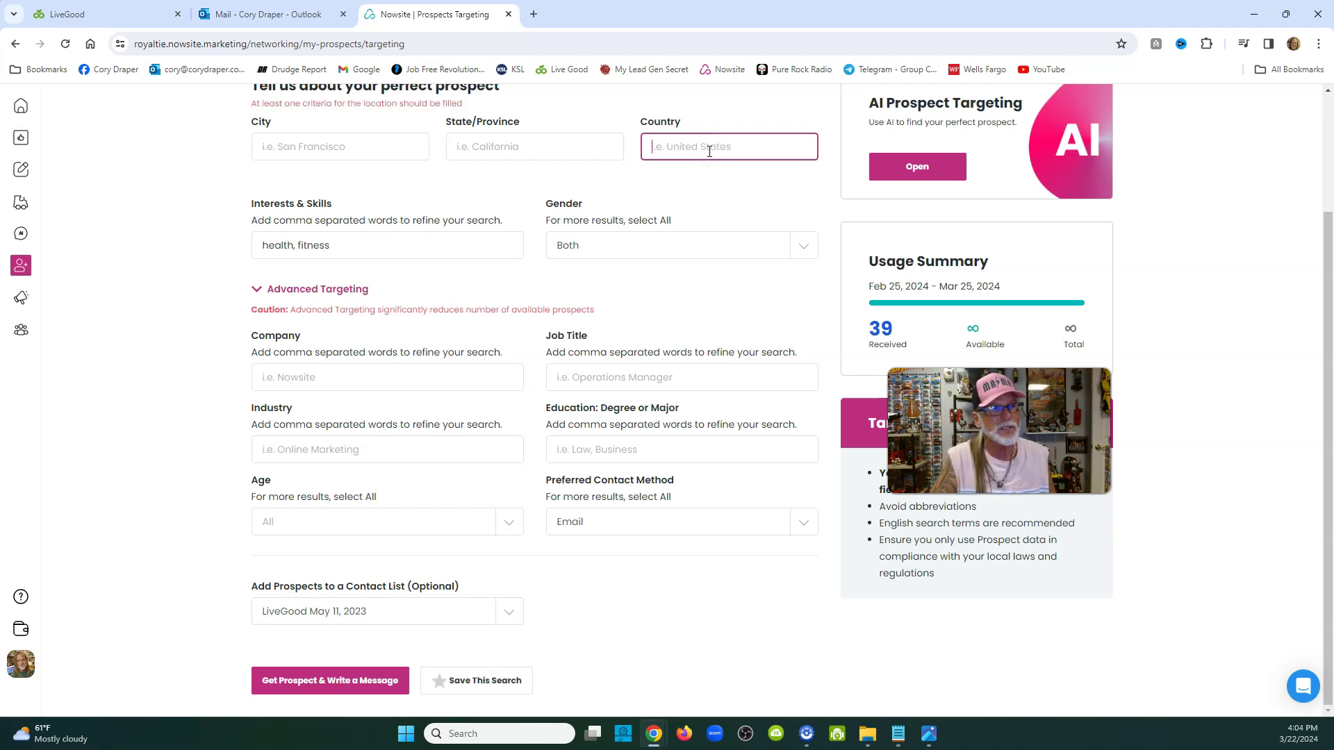
type("may")
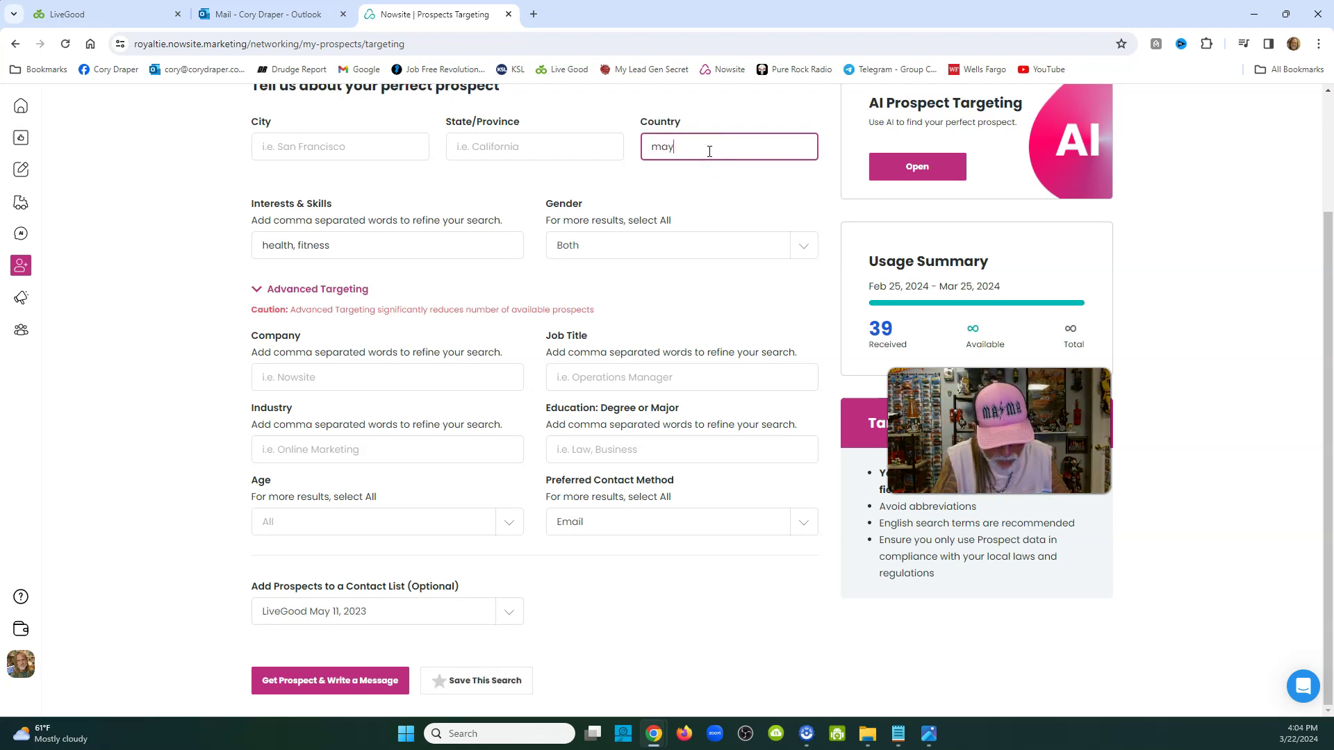
type("laysia")
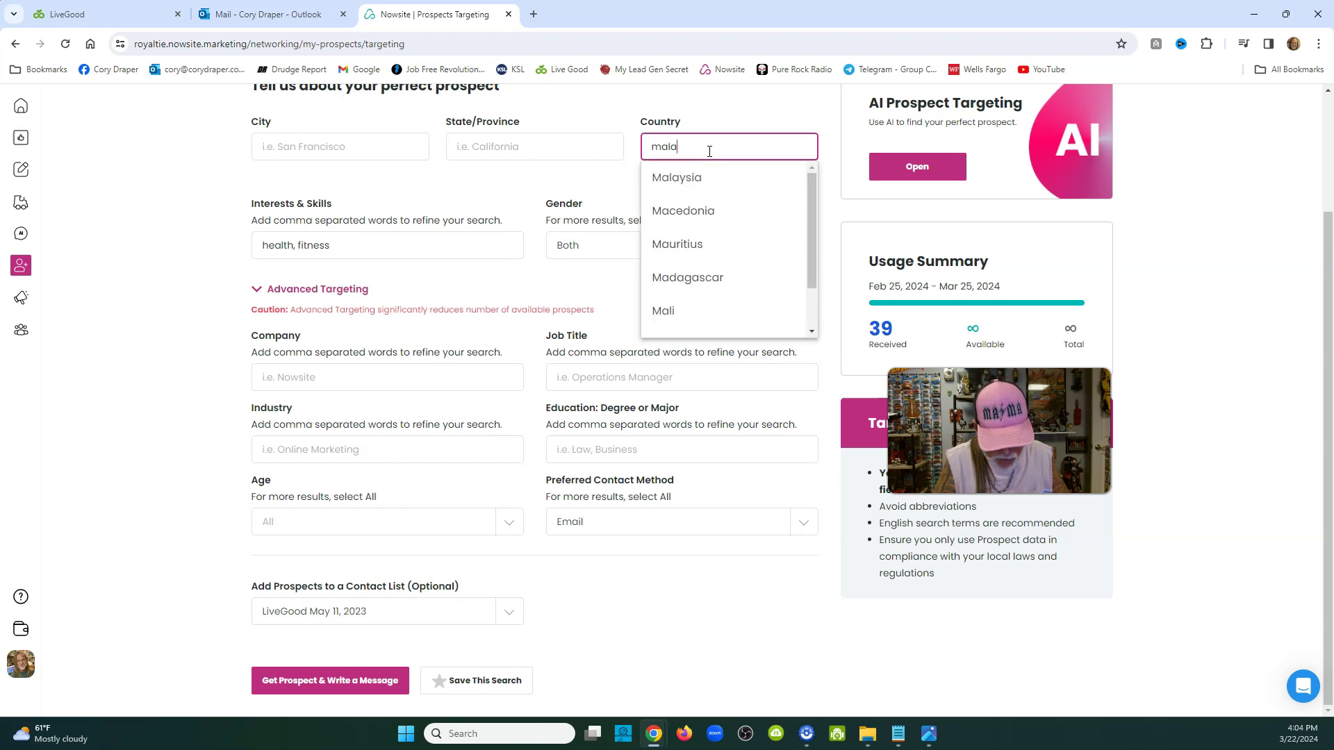
left_click(669, 180)
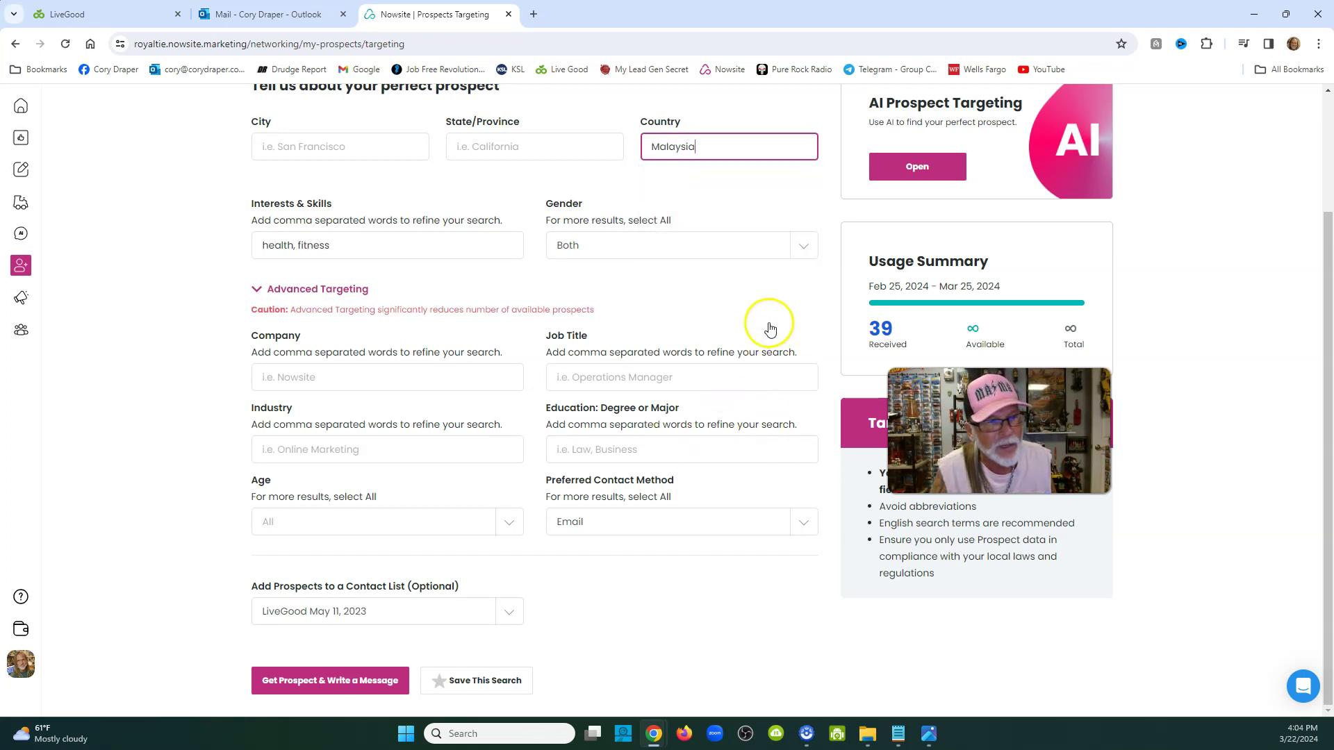
left_click(749, 179)
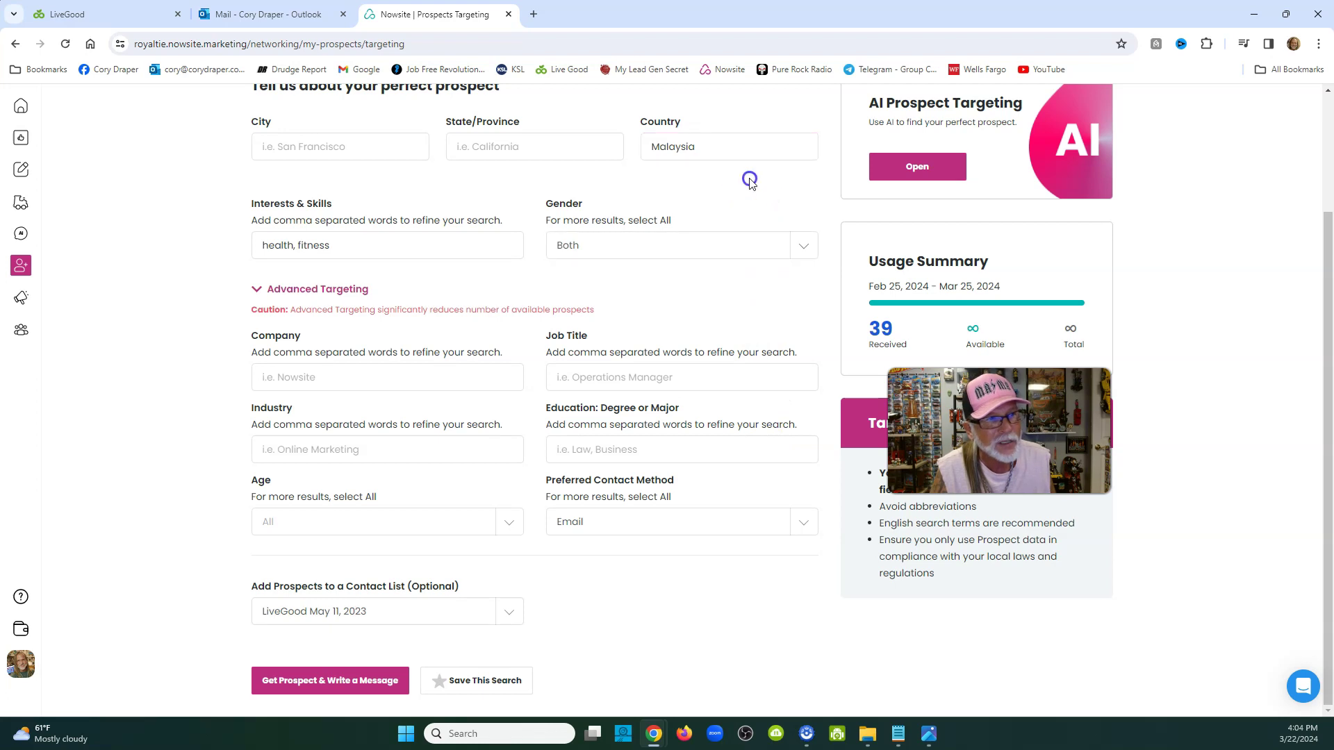
Get a prospect from Malaysia and view the new contact's enhanced info, including interests and skills
left_click(364, 681)
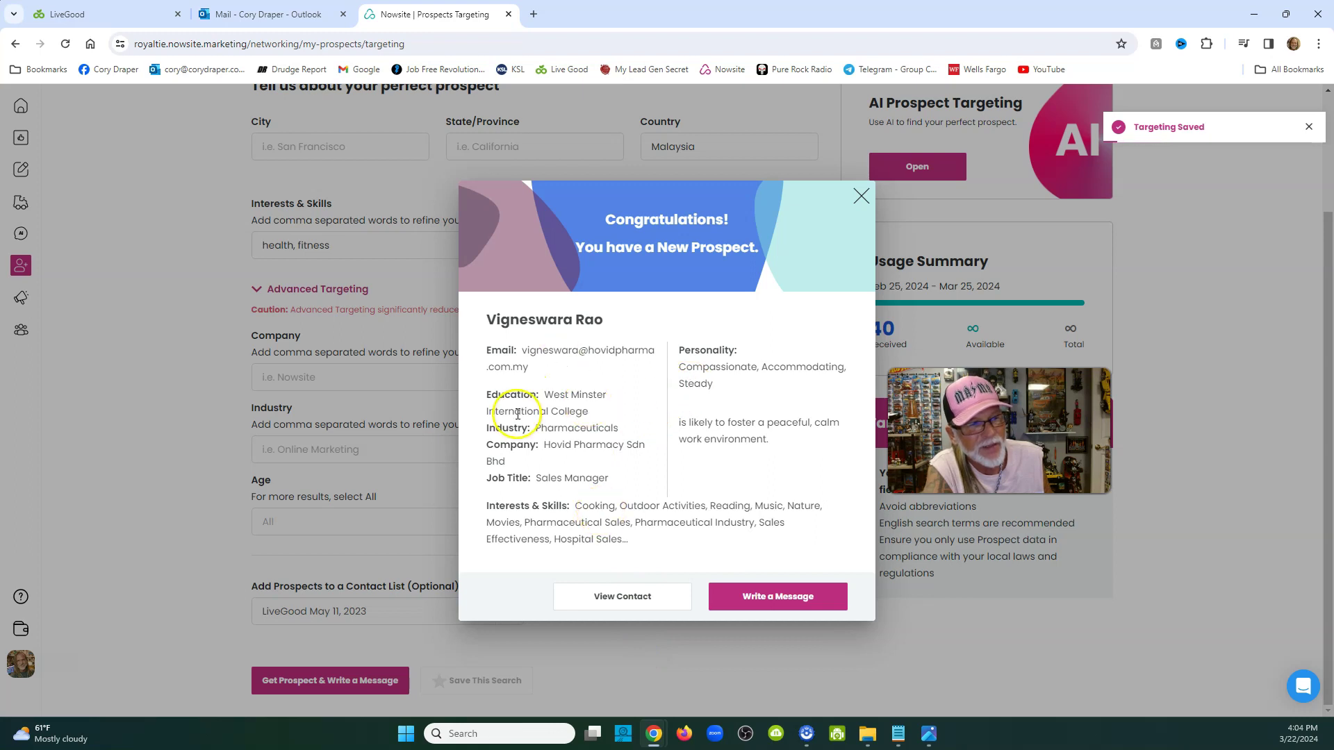
left_click(610, 596)
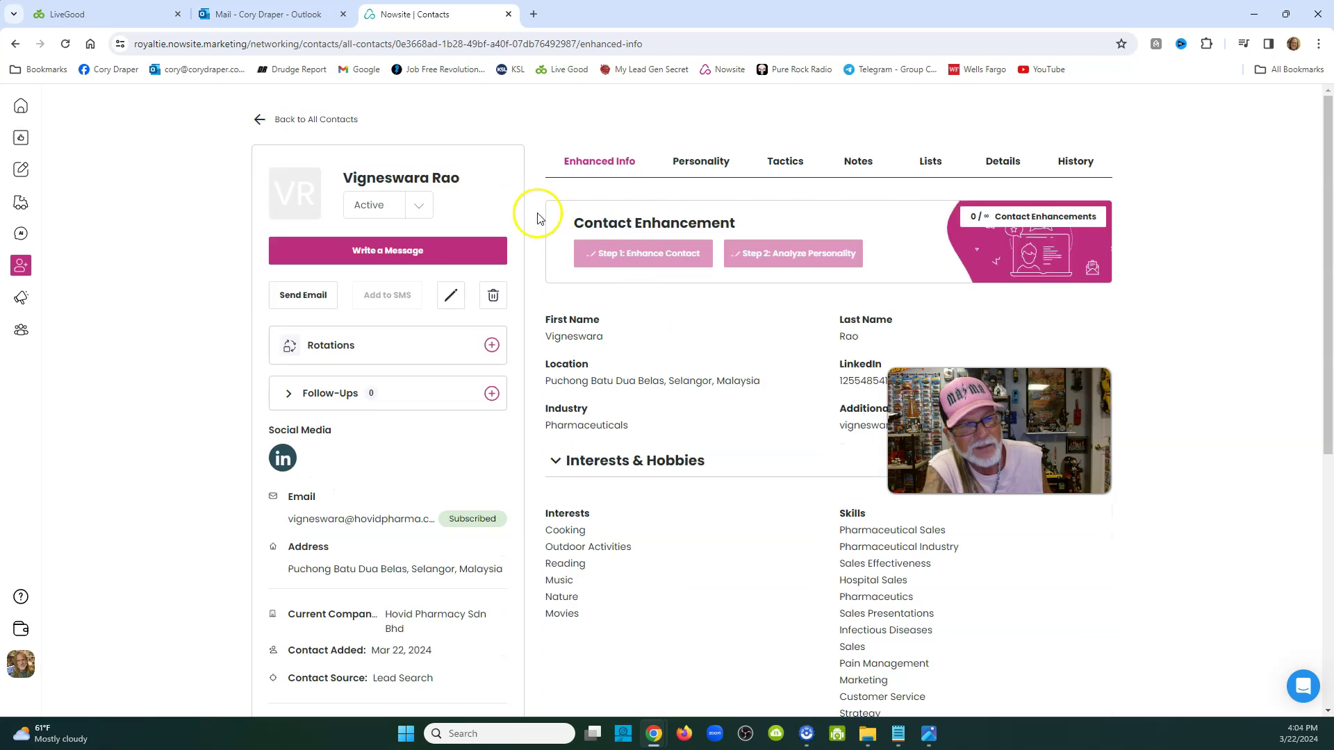
scroll(577, 326, "down", 1)
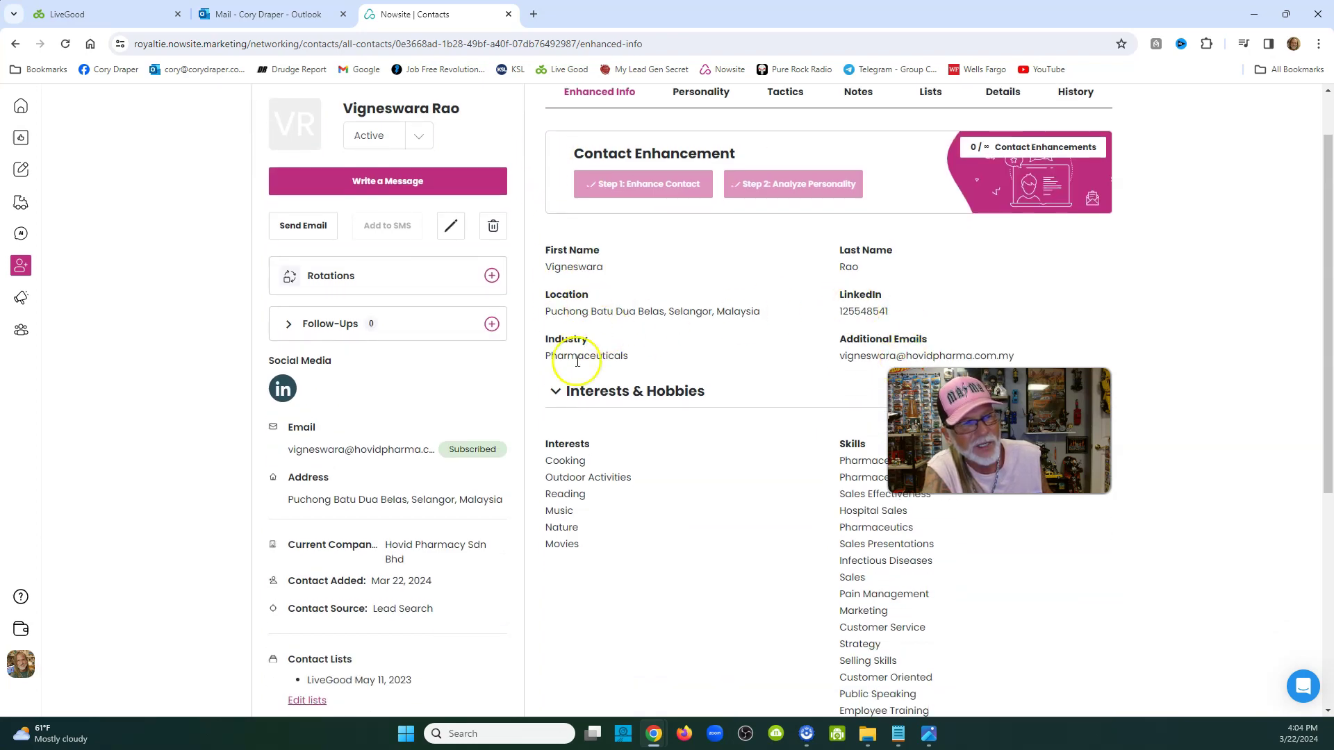
scroll(876, 341, "down", 1)
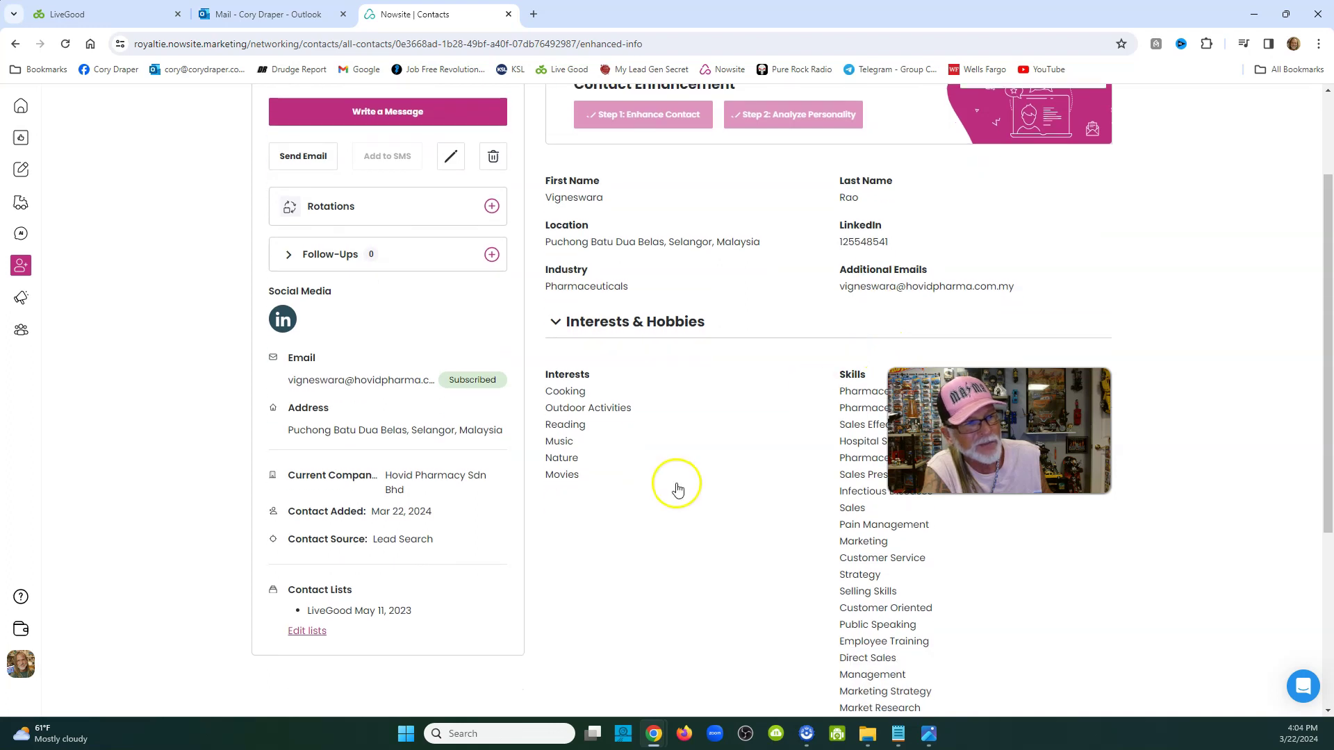
left_click_drag(1001, 431, 1086, 440)
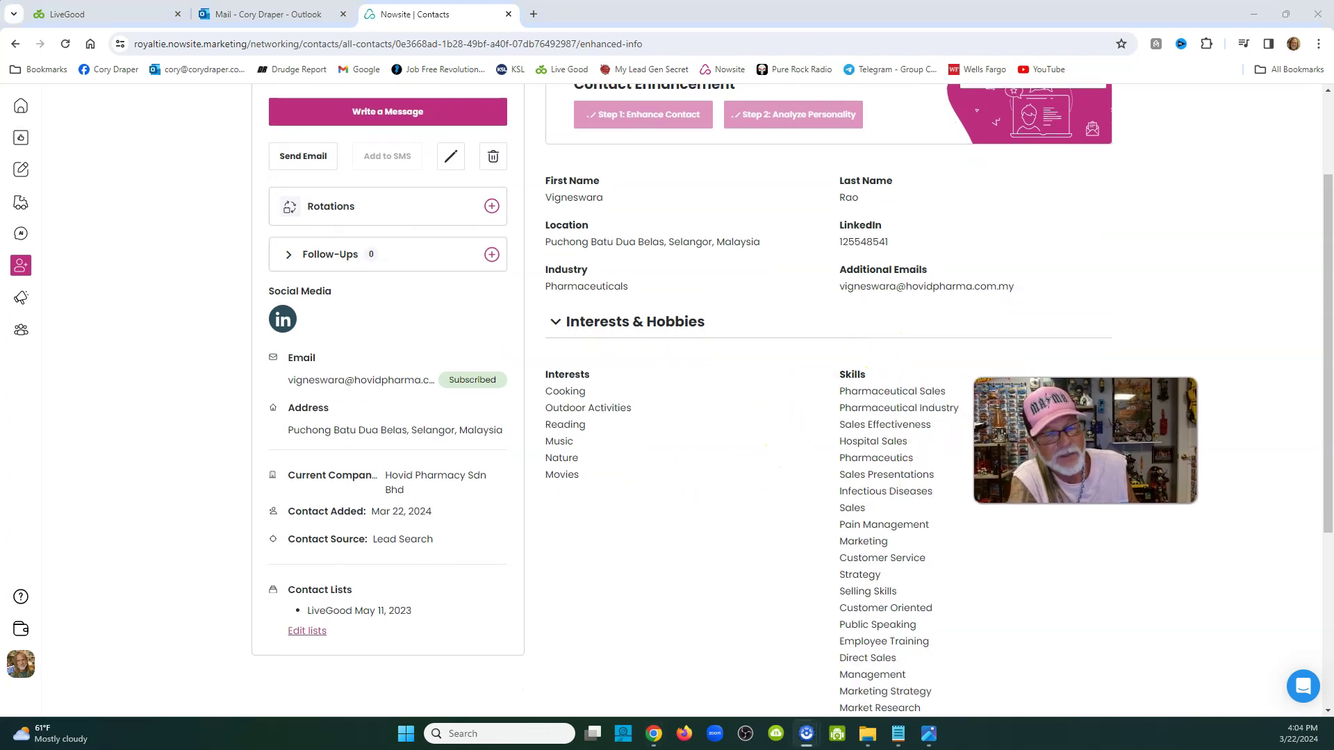